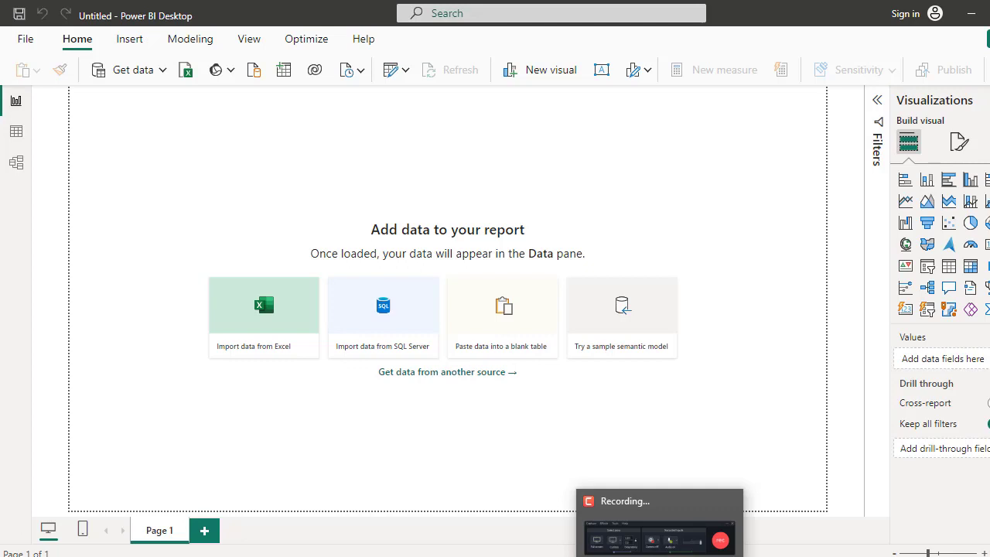
click(660, 552)
click(919, 517)
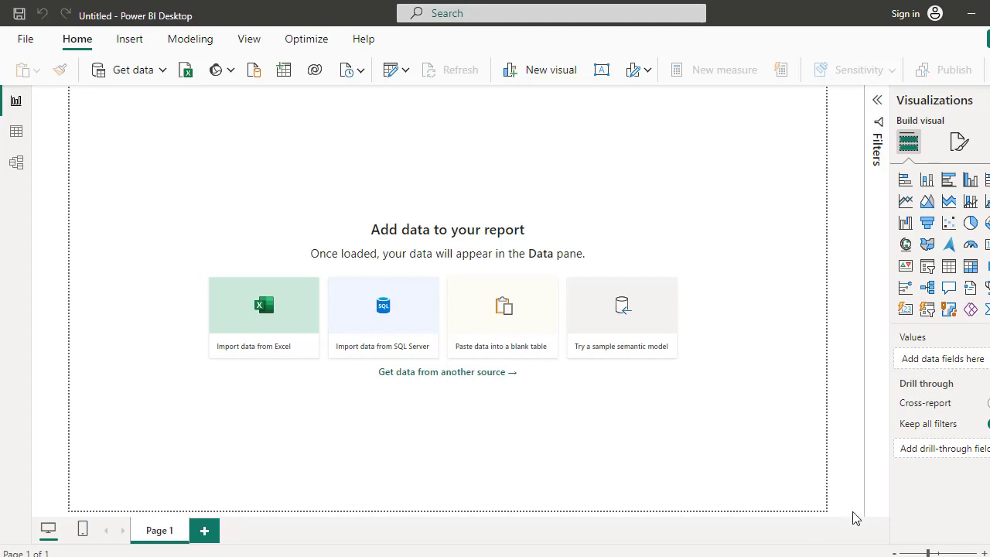
key(XF86MonBrightnessDown)
- Switch to the rawdata1.xlsx workbook in Excel to view the sales data
mouse_move(697, 555)
click(764, 513)
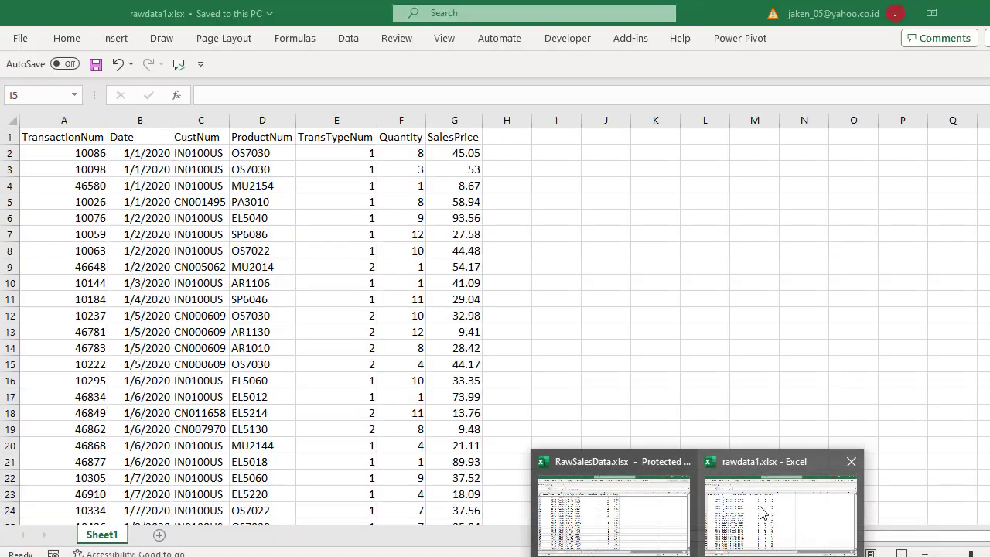
click(699, 326)
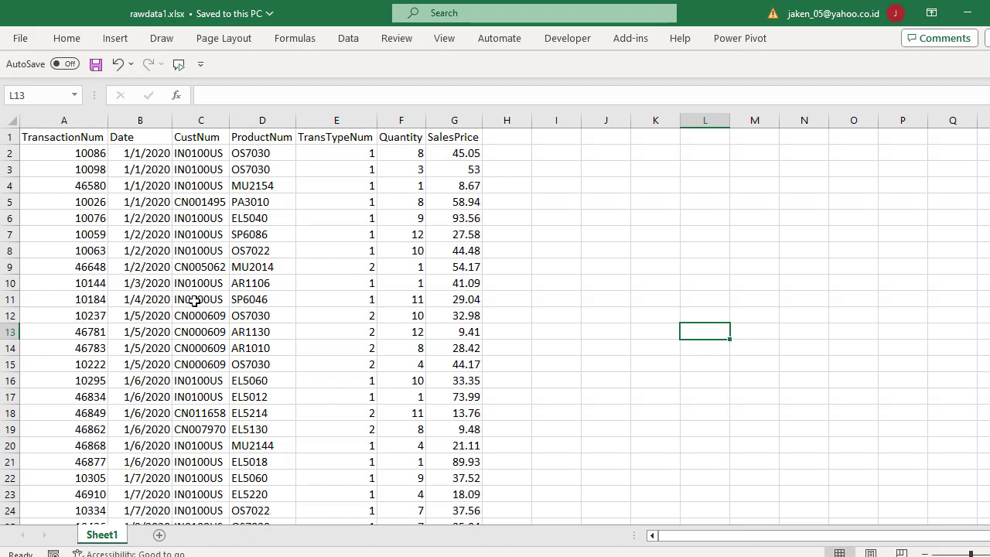
- Enter the header hari in cell H1, beside the SalesPrice column
click(508, 140)
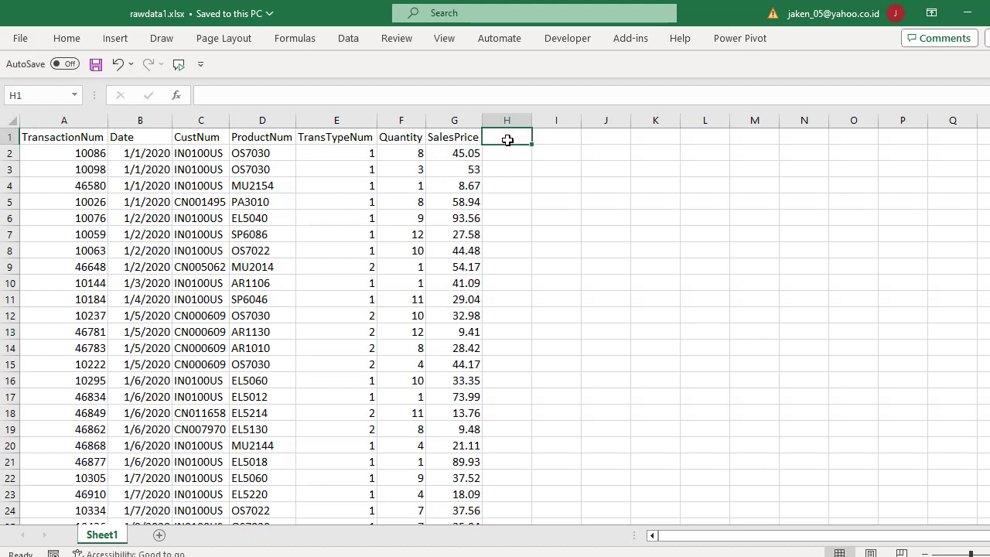
text(hari)
key(Return)
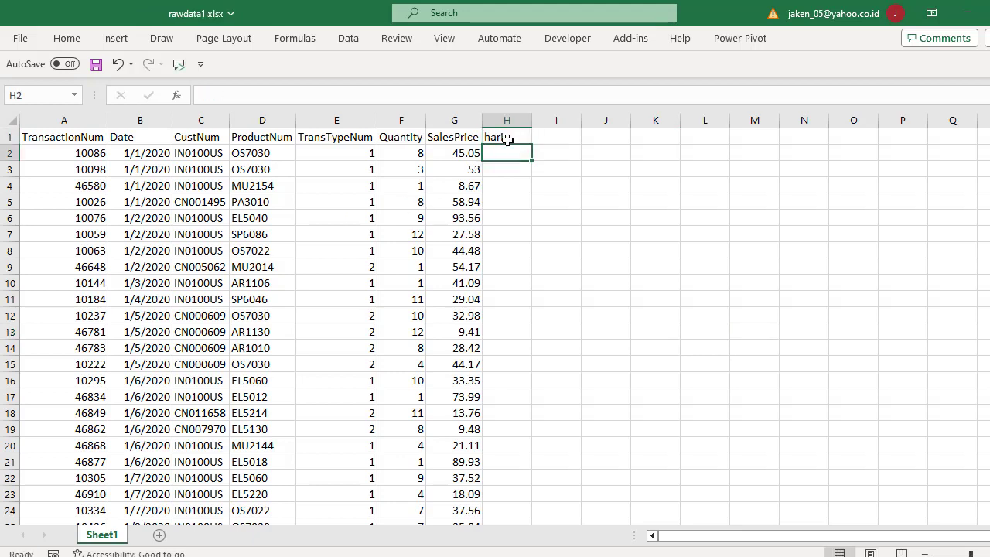
key(Left)
key(Left)
key(Left)
key(Left)
key(Left)
key(Left)
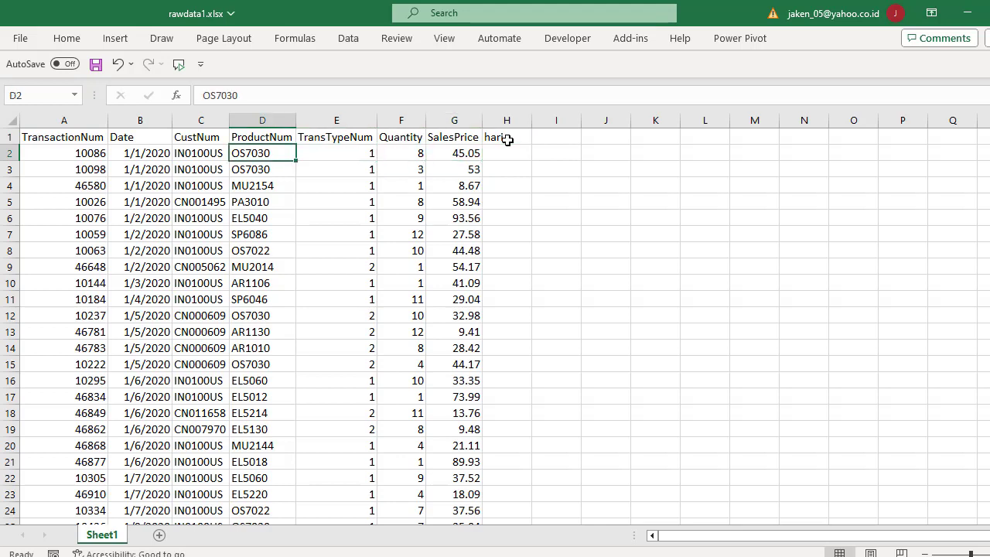
text(=)
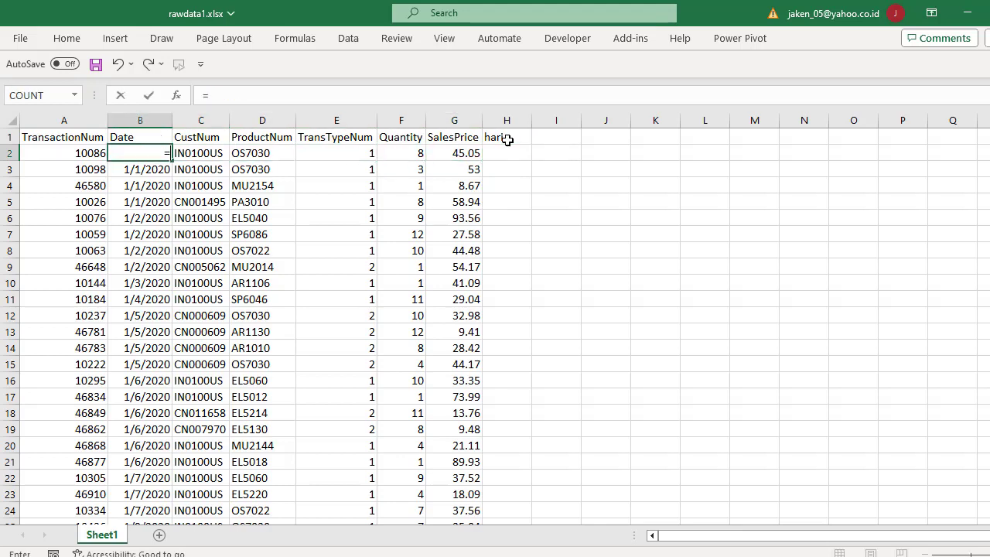
key(Escape)
key(Right)
key(Right)
key(Right)
key(Right)
key(Right)
key(Right)
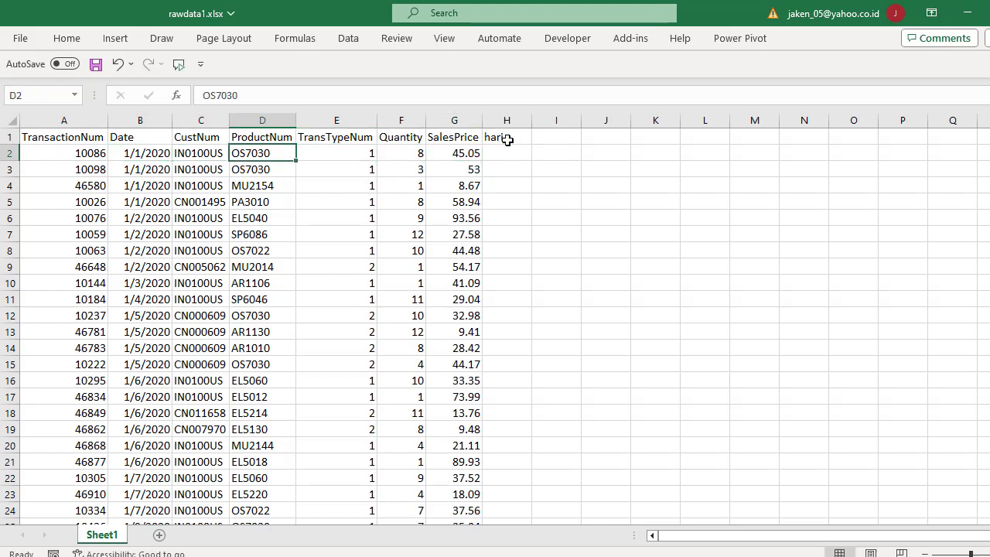
- Enter a formula in cell H2 that references the date in B2
text(=)
key(Left)
key(Left)
key(Left)
key(Left)
key(Left)
key(Left)
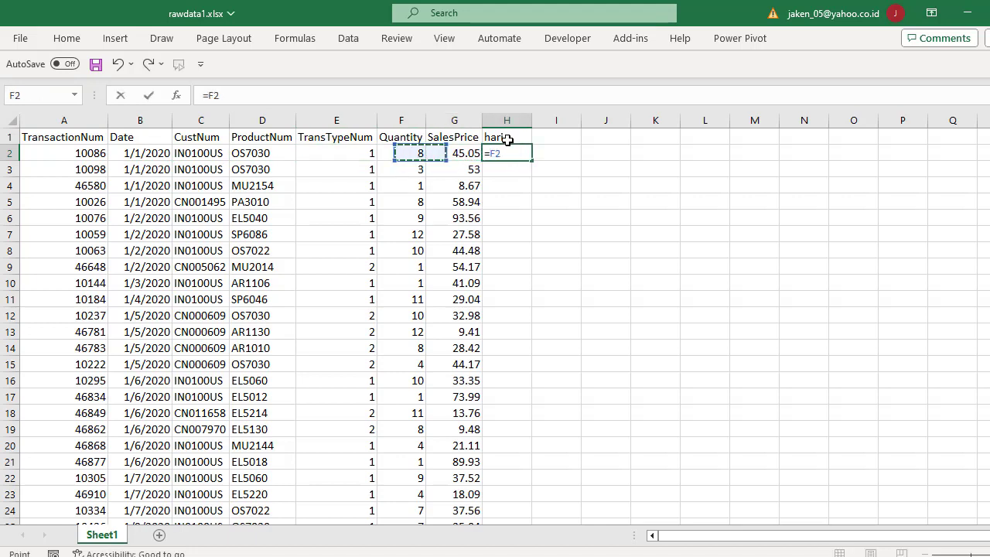
key(Return)
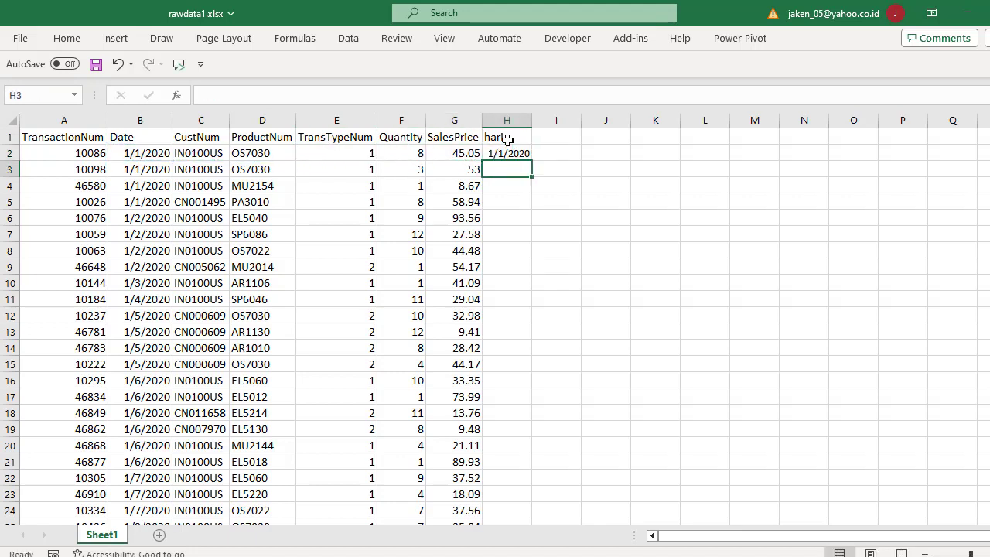
- Apply the custom number format dddd to cell H2 to show the date as a full day name
click(511, 151)
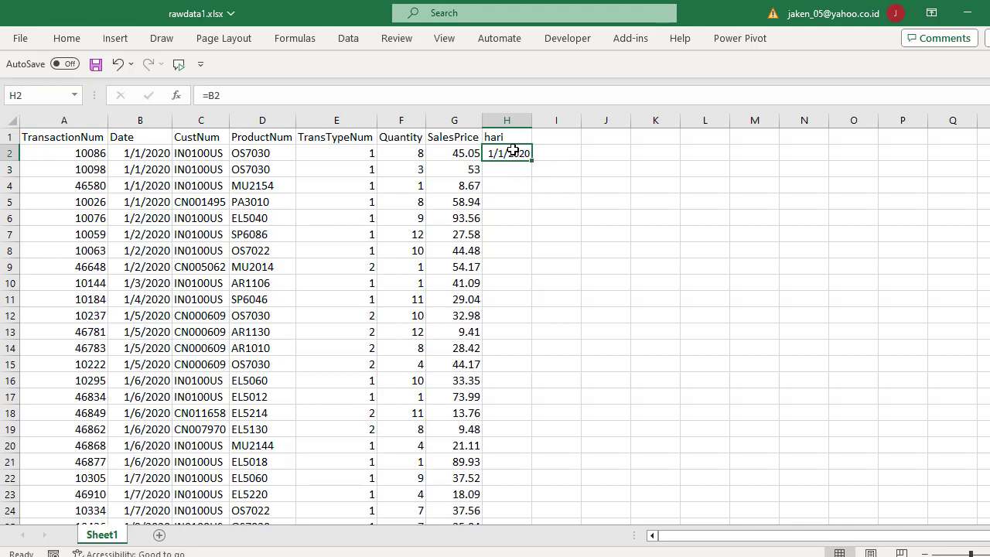
key(ctrl+1)
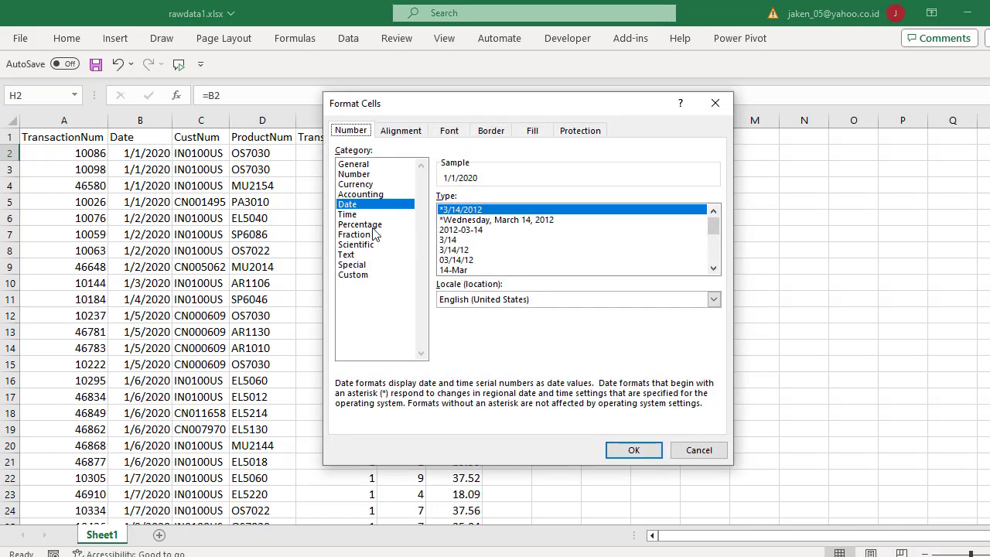
click(368, 276)
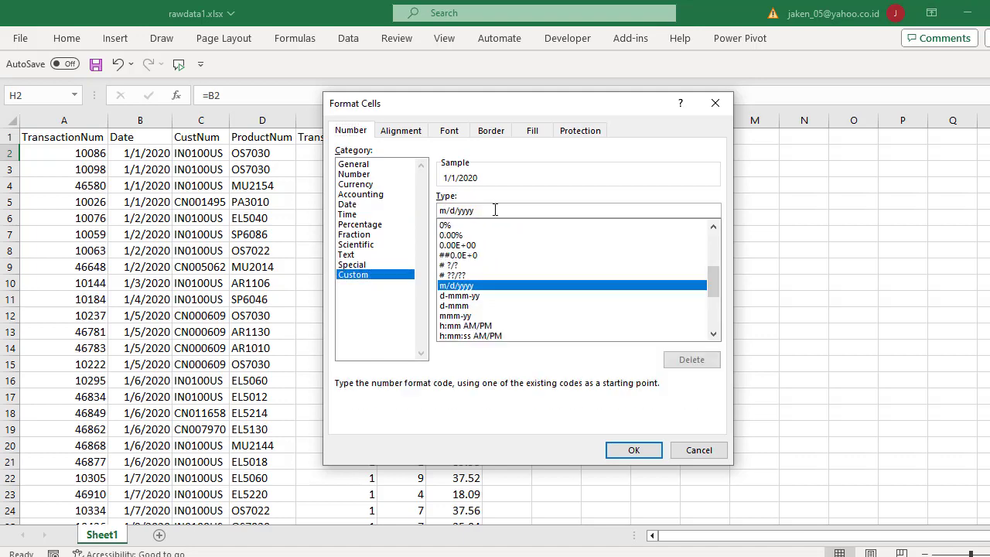
drag(495, 209, 422, 210)
text(ddd)
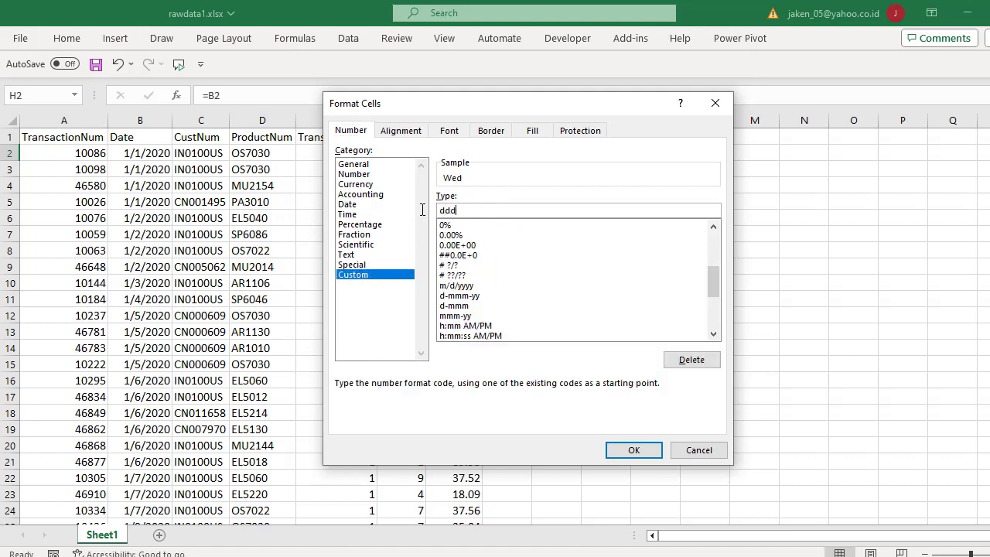
text(d)
key(Return)
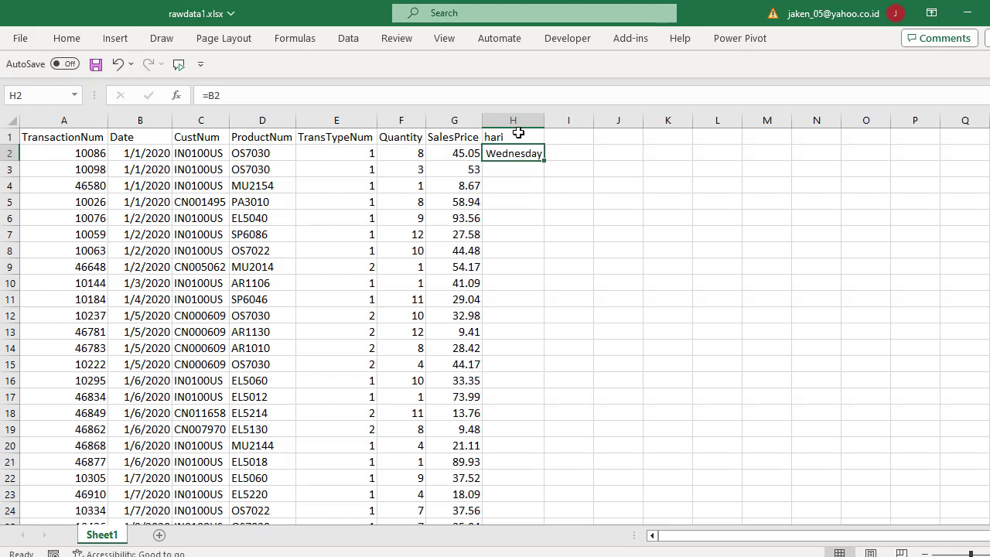
- Clear the hari header and the date formula from cells H1:H2, keeping the workbook open
drag(518, 133, 518, 149)
key(Delete)
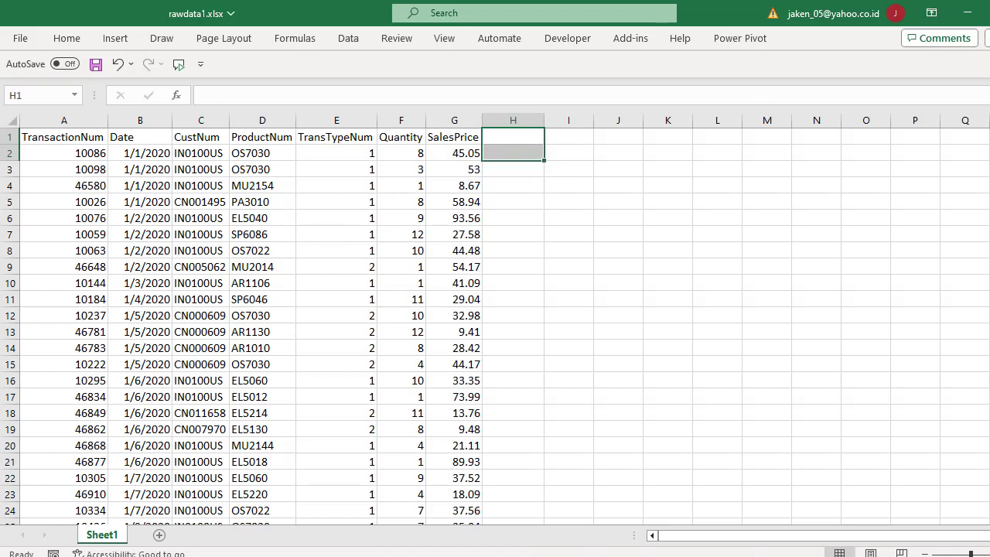
click(989, 12)
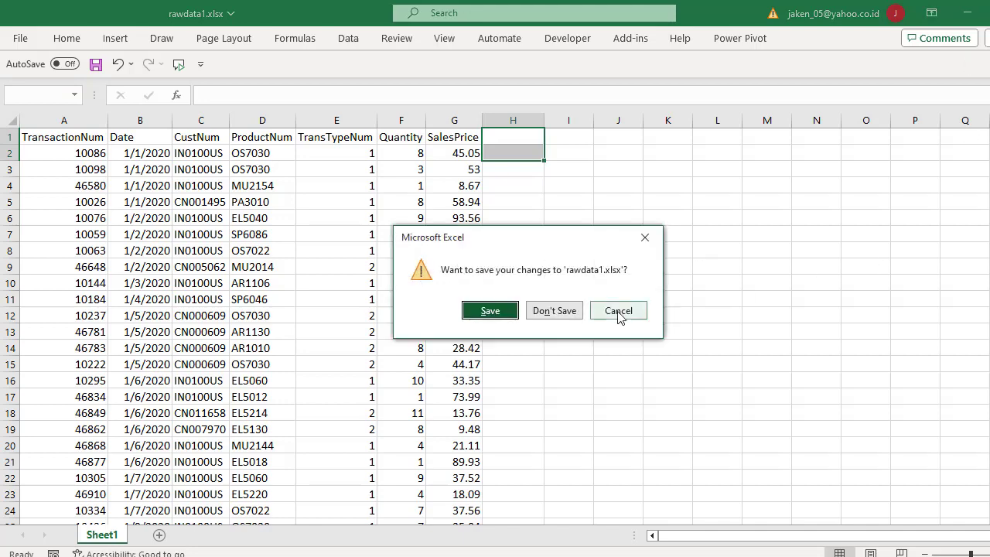
click(618, 311)
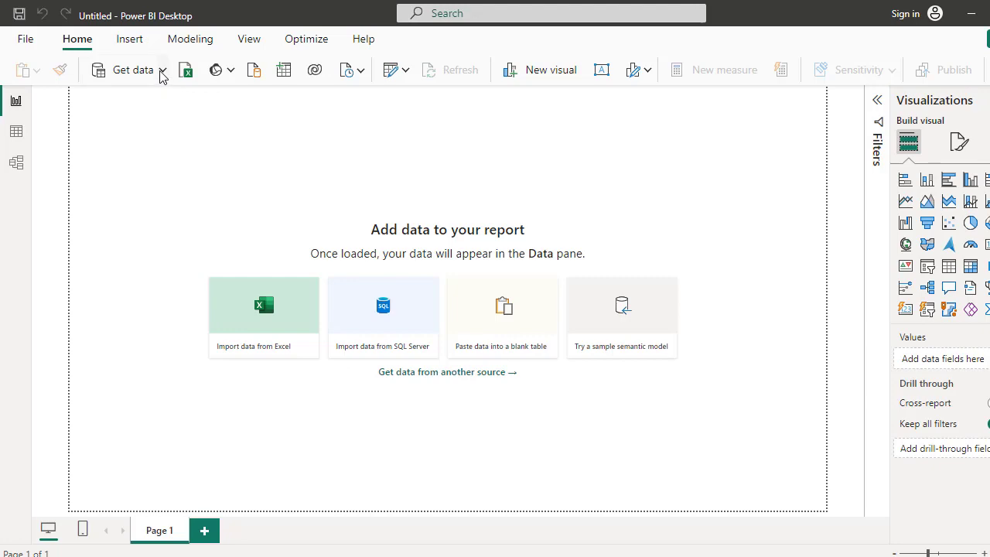
- In Power BI Desktop, connect to the Excel workbook rawdata1.xlsx in the KelompokhariPBI folder under Downloads
click(162, 70)
click(157, 128)
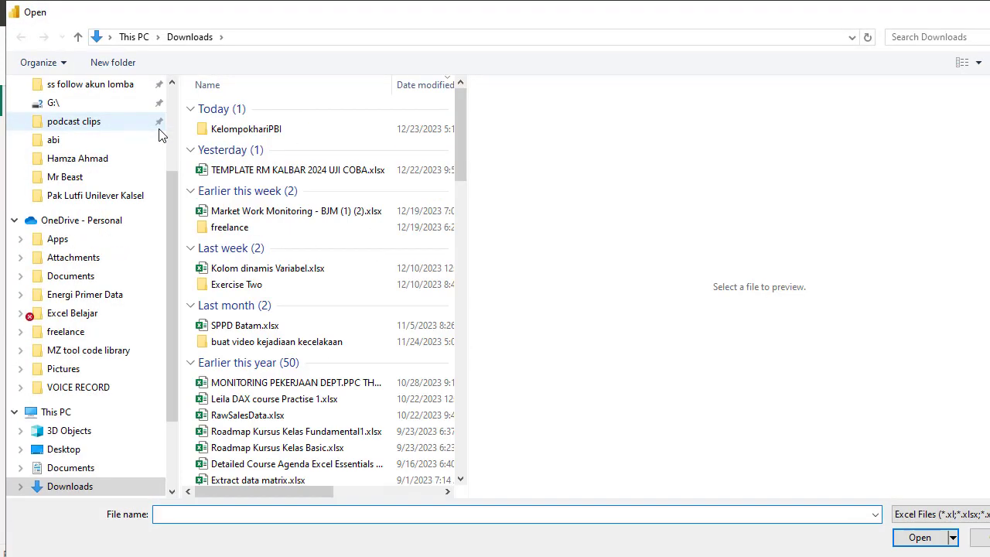
double_click(261, 131)
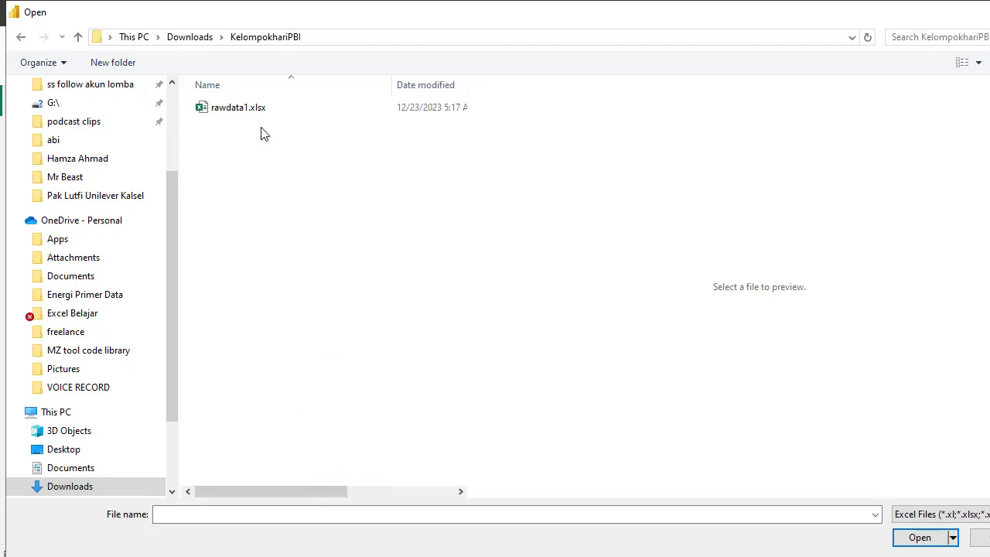
double_click(258, 109)
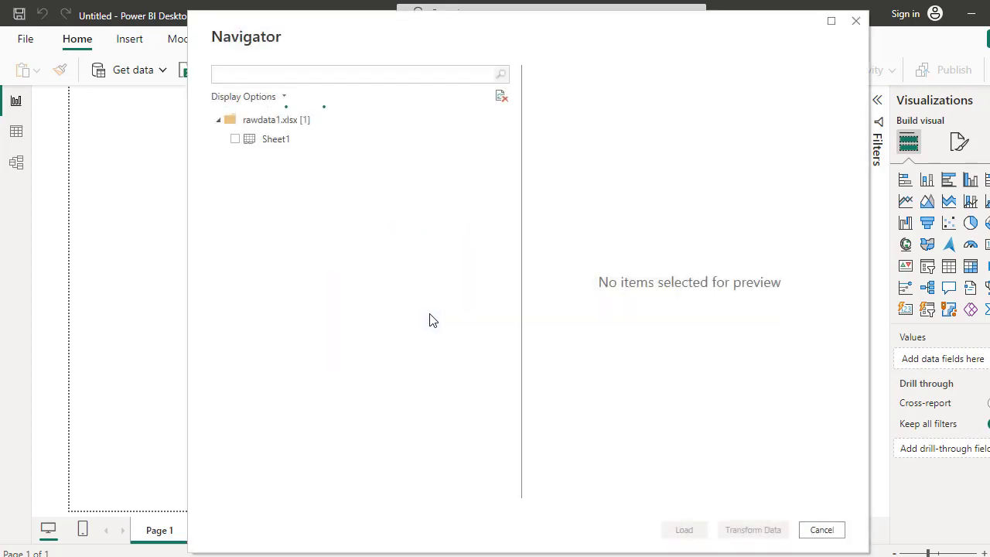
- Select Sheet1 of rawdata1.xlsx and open it in Power Query Editor for transformation
click(235, 139)
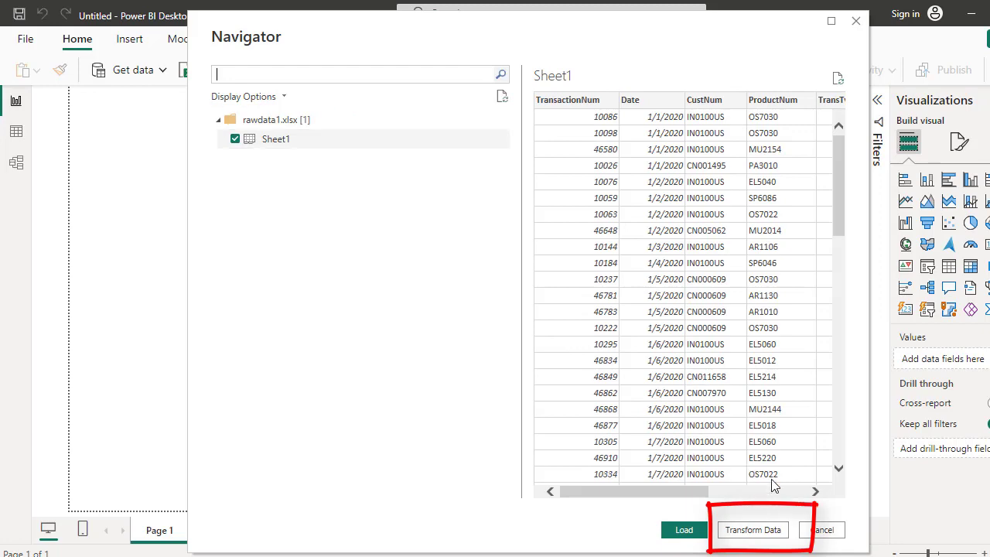
click(762, 529)
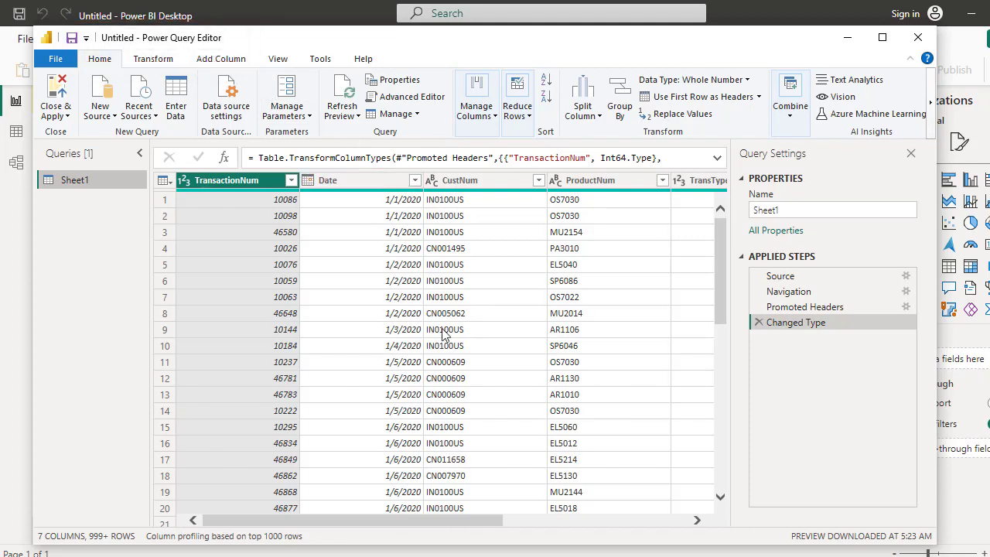
drag(399, 524, 680, 524)
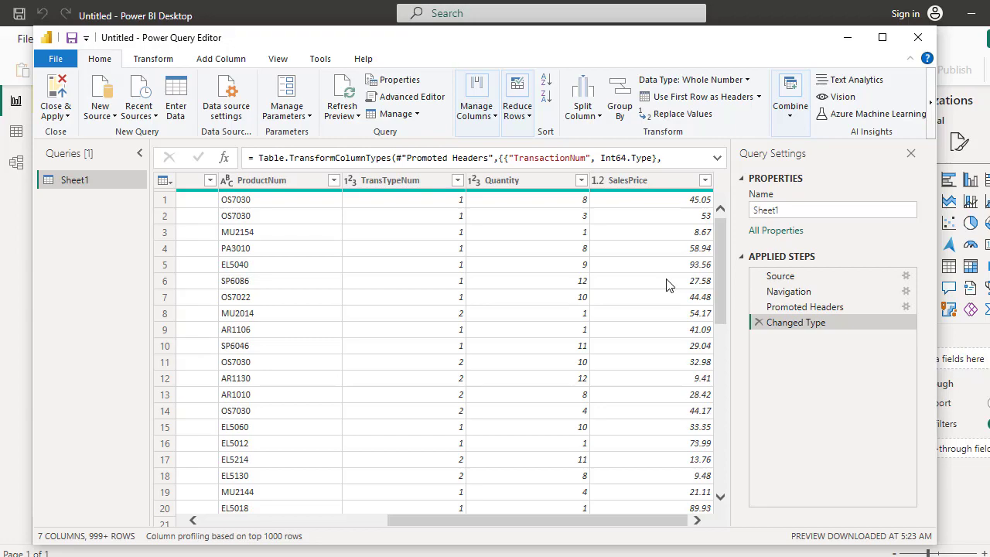
- Review the source columns of rawdata1.xlsx in Excel, and return to Power Query Editor
mouse_move(699, 555)
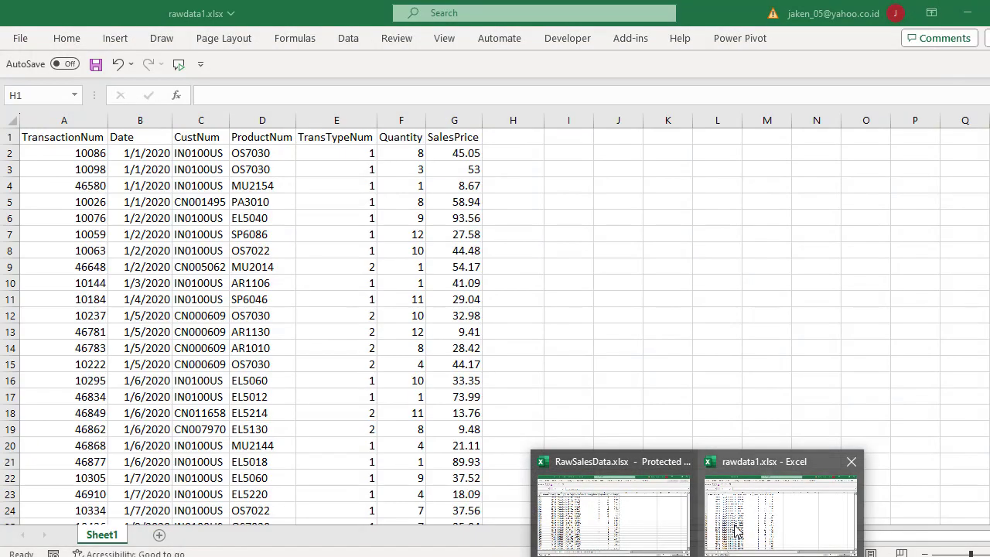
click(776, 502)
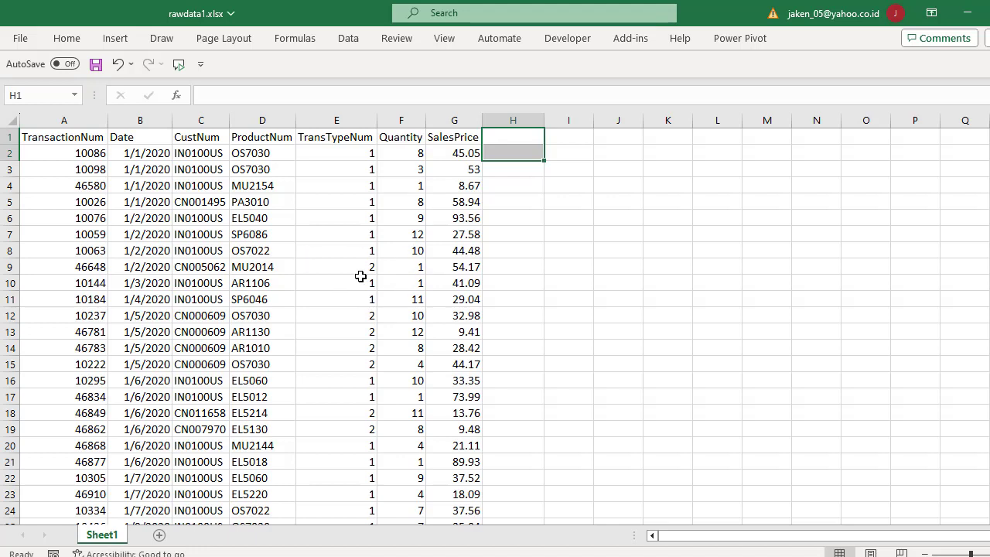
click(504, 149)
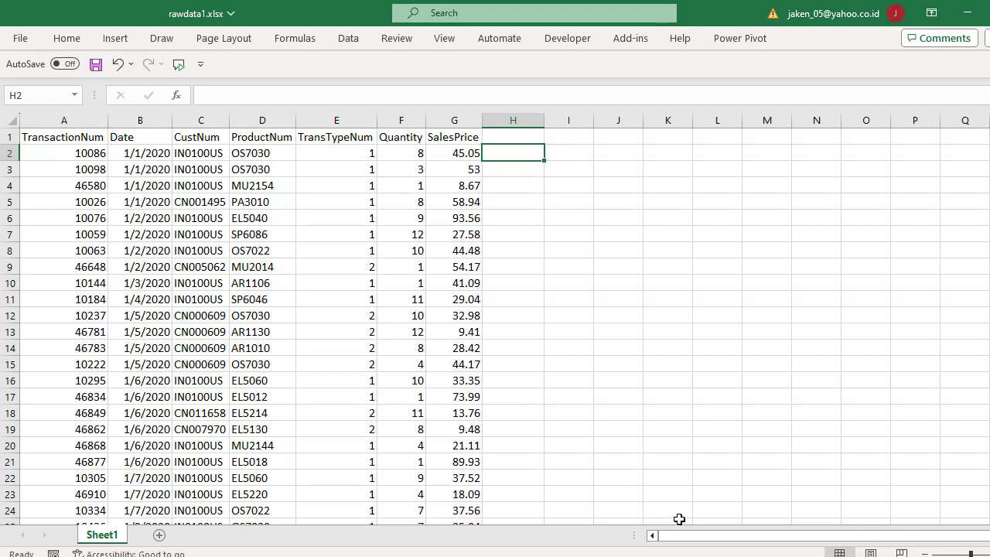
mouse_move(738, 555)
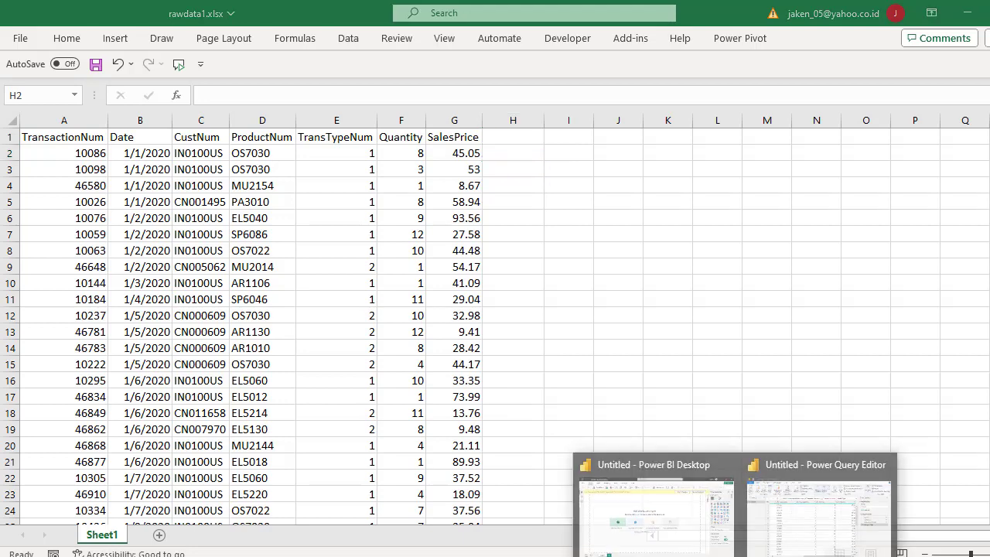
click(802, 505)
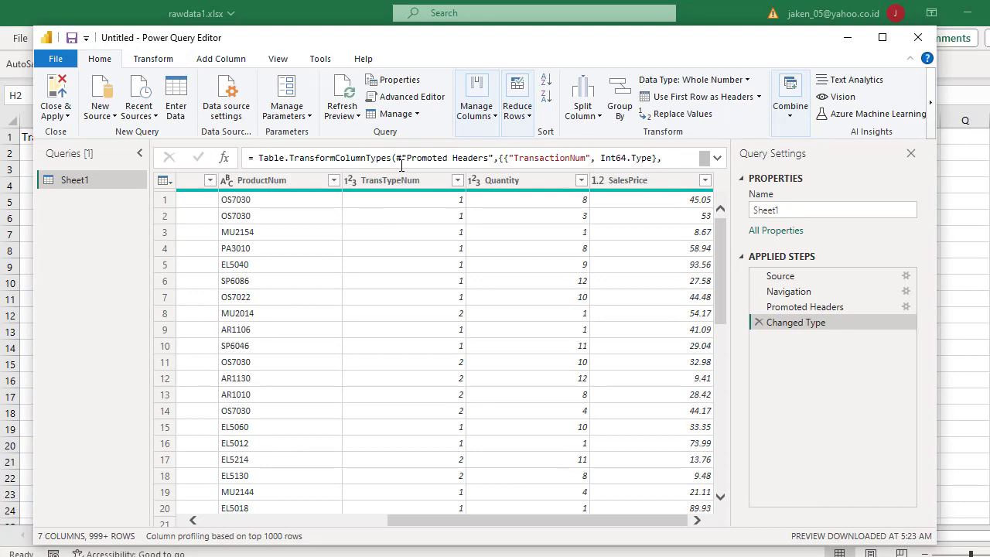
- Start a custom column for the Sheet1 query and name it hari
click(230, 62)
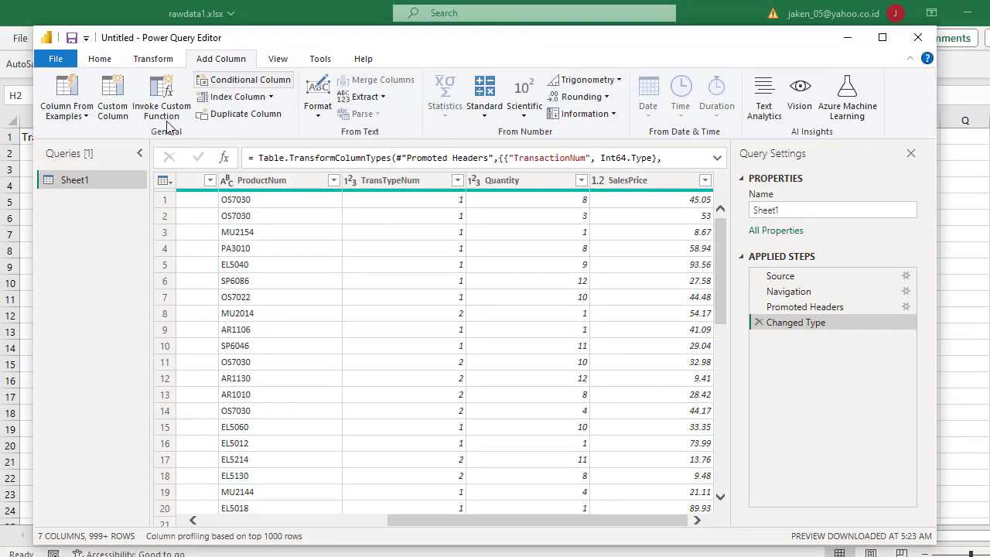
click(117, 120)
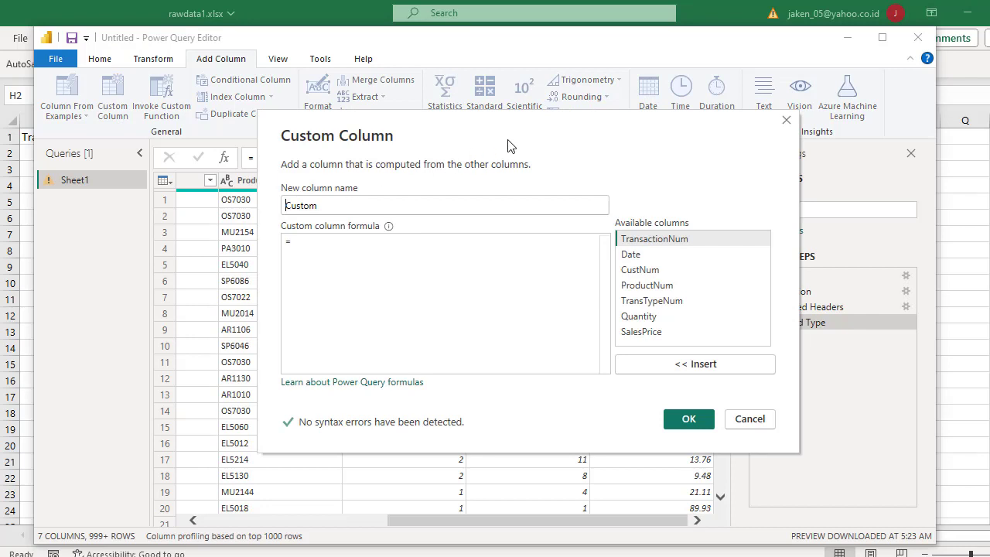
drag(537, 130, 441, 140)
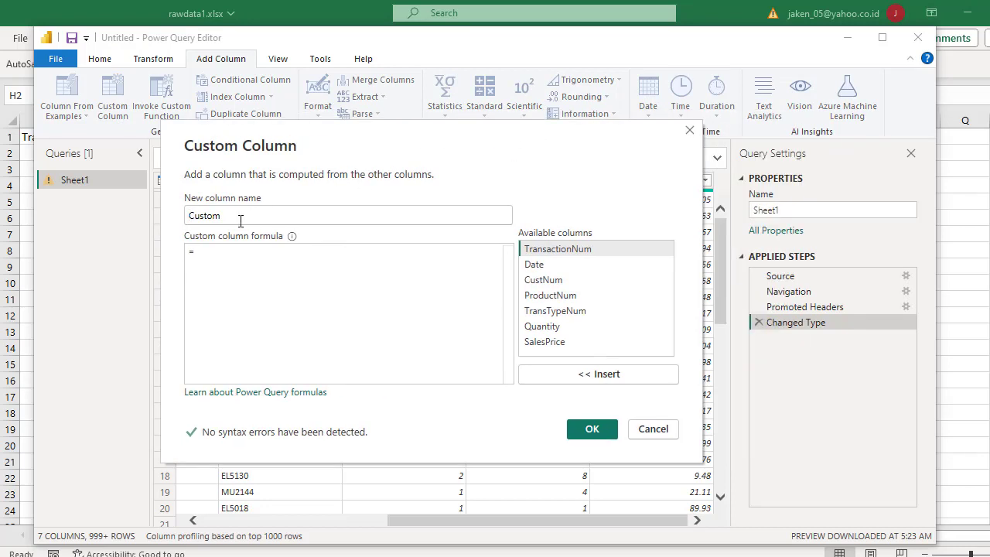
drag(241, 220, 170, 222)
text(hari)
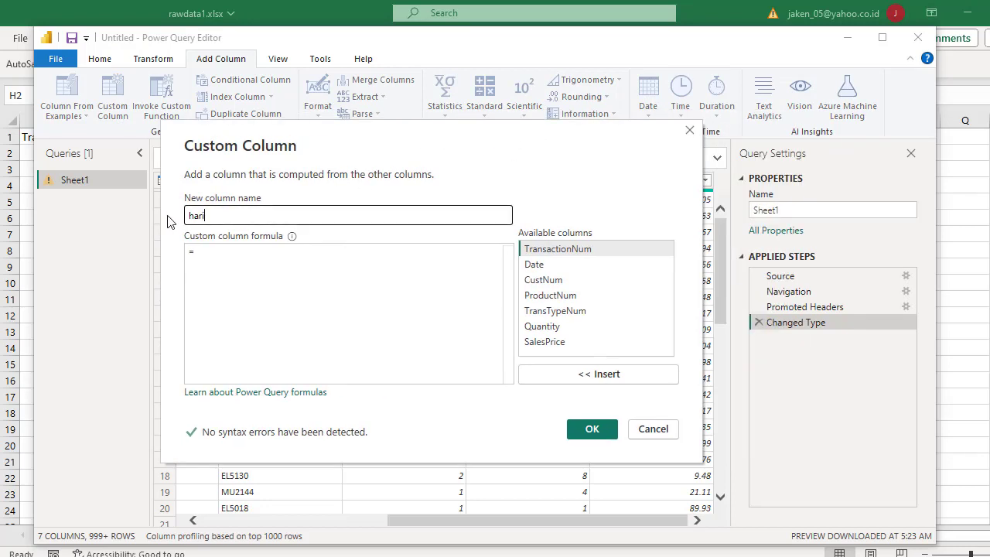
- Begin the hari column's custom formula with the Date.DayOfWeekName function
click(217, 251)
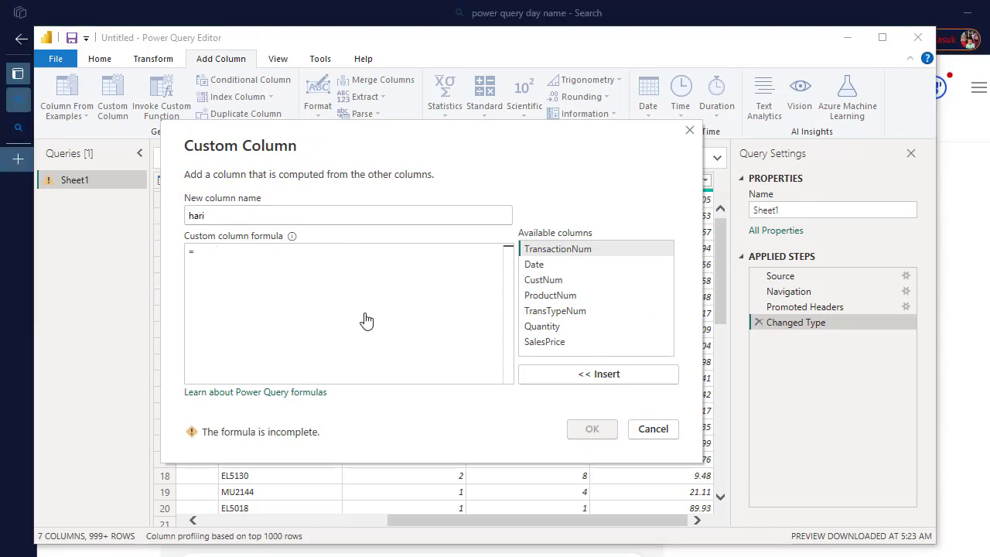
text(Date)
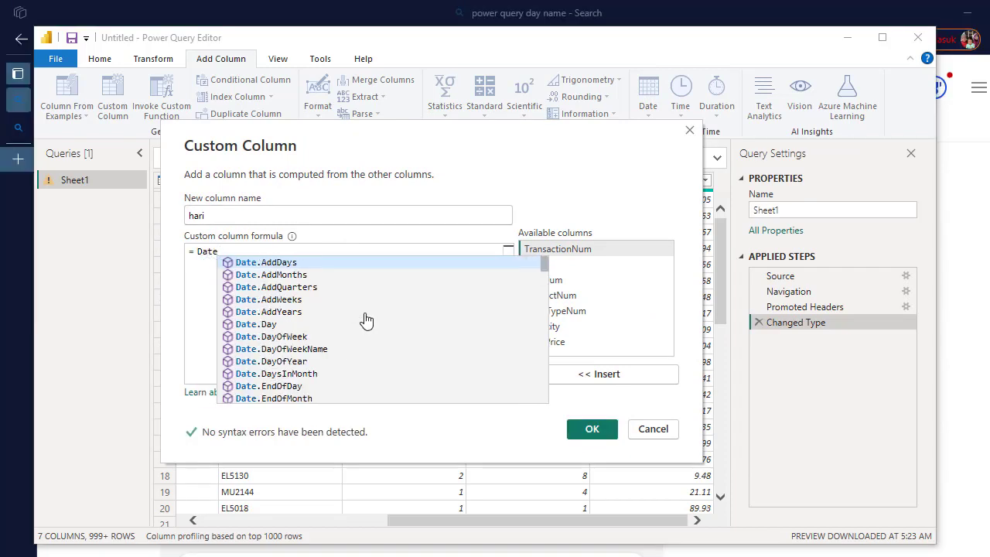
text(.)
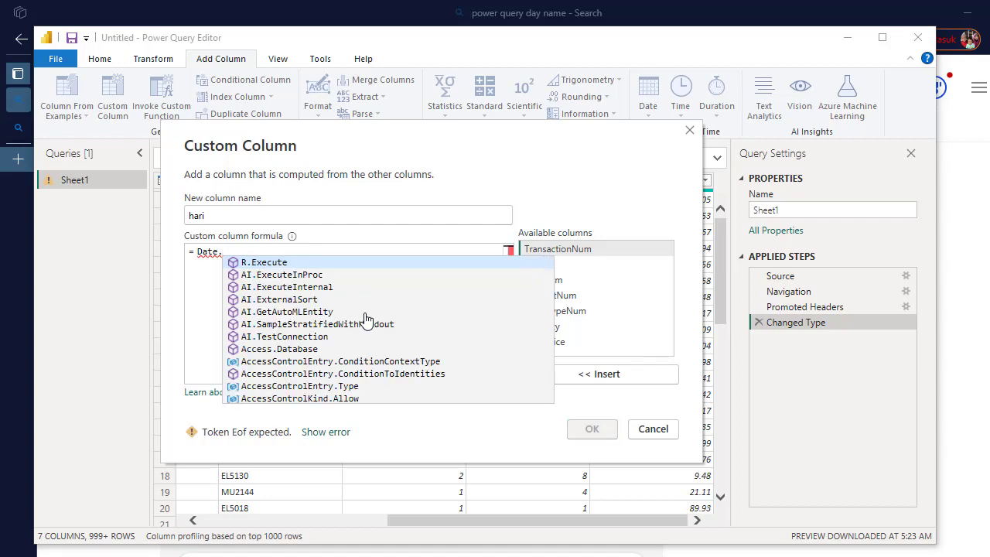
key(BackSpace)
key(Down)
key(Down)
key(Down)
key(Down)
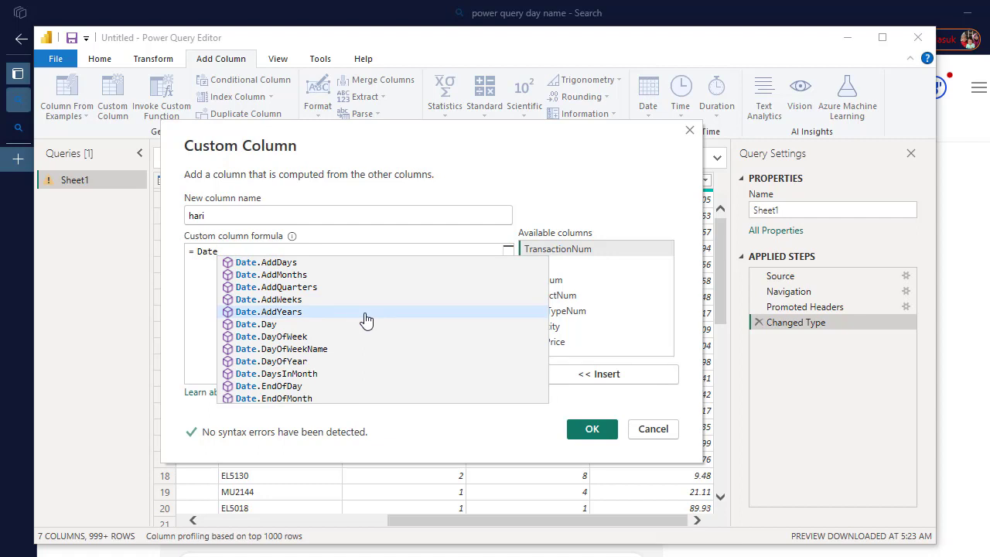
key(Down)
key(Down)
key(Down)
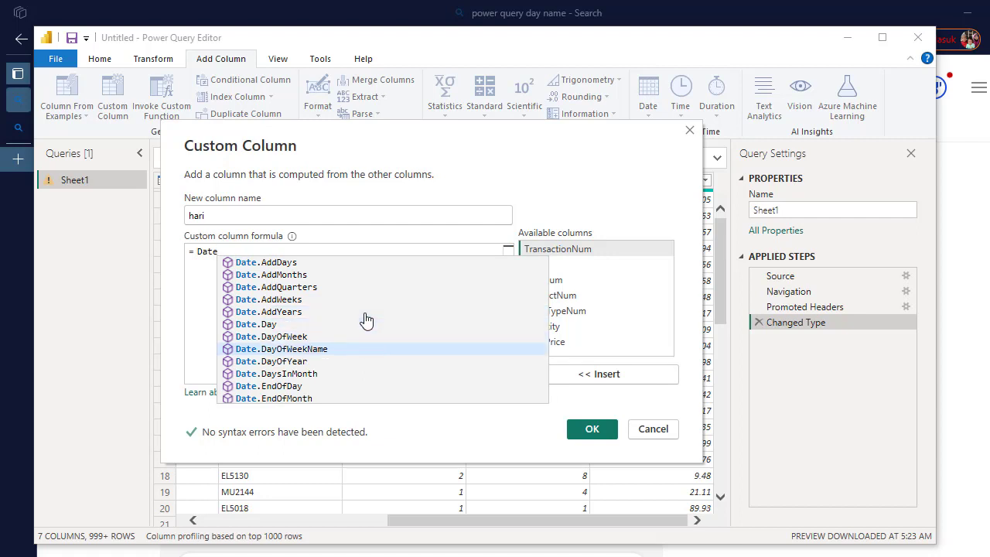
key(Tab)
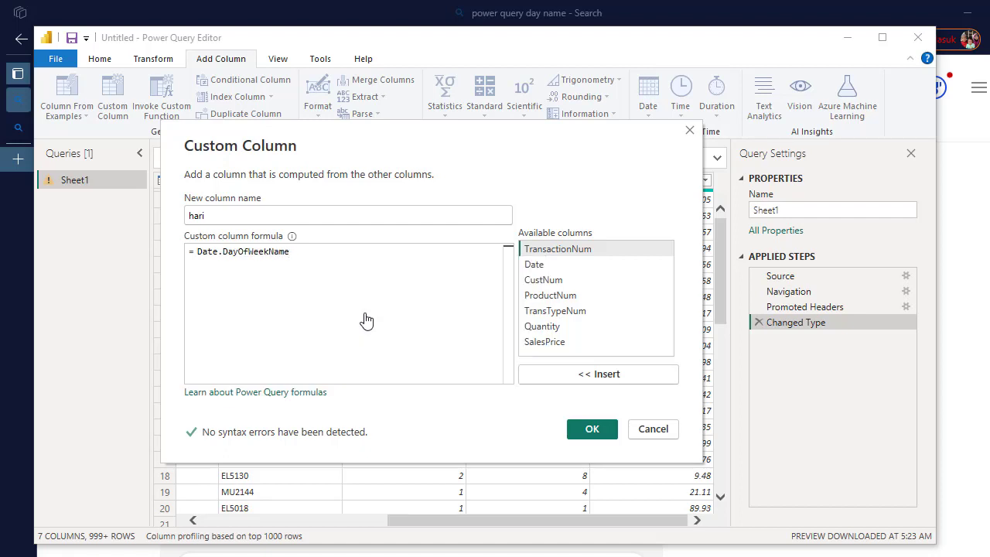
- Complete the formula as Date.DayOfWeekName([Date]) using the Date column, and create the hari column
text(()
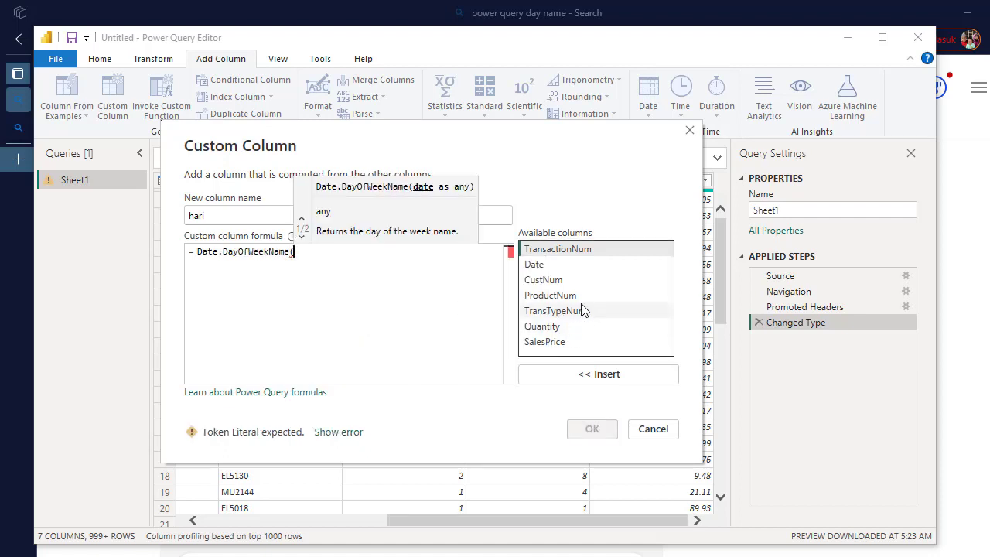
double_click(535, 265)
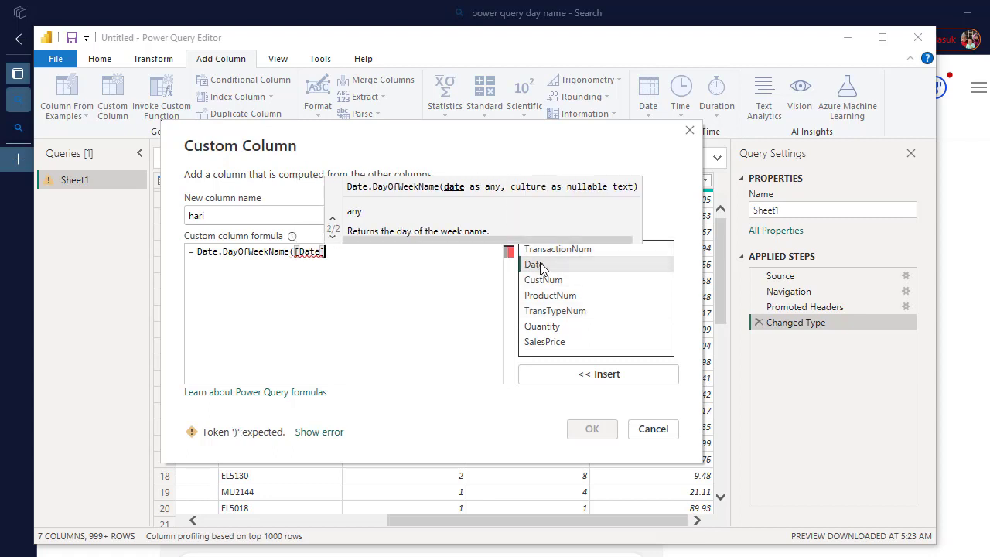
text())
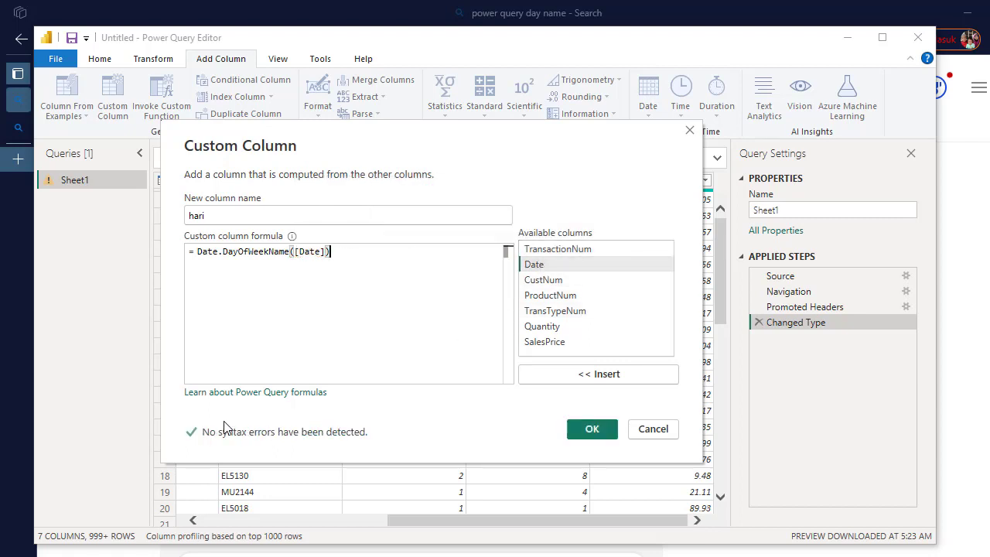
click(590, 431)
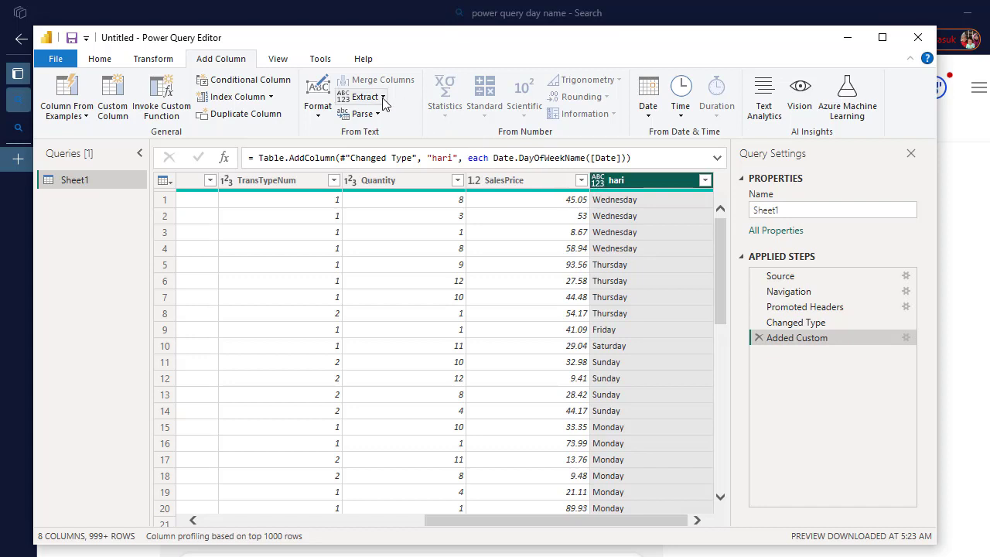
- Set the data type of the hari column to Text
click(99, 59)
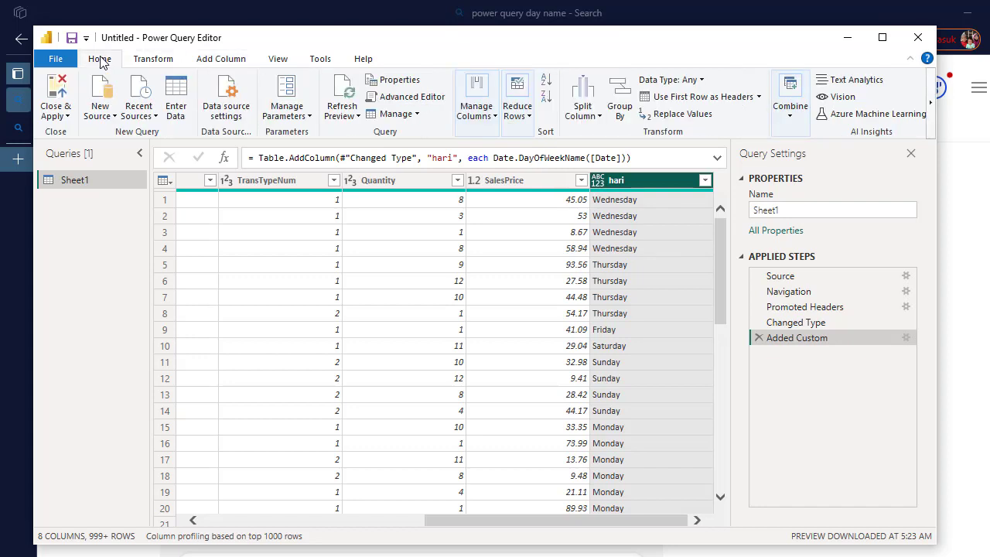
click(701, 81)
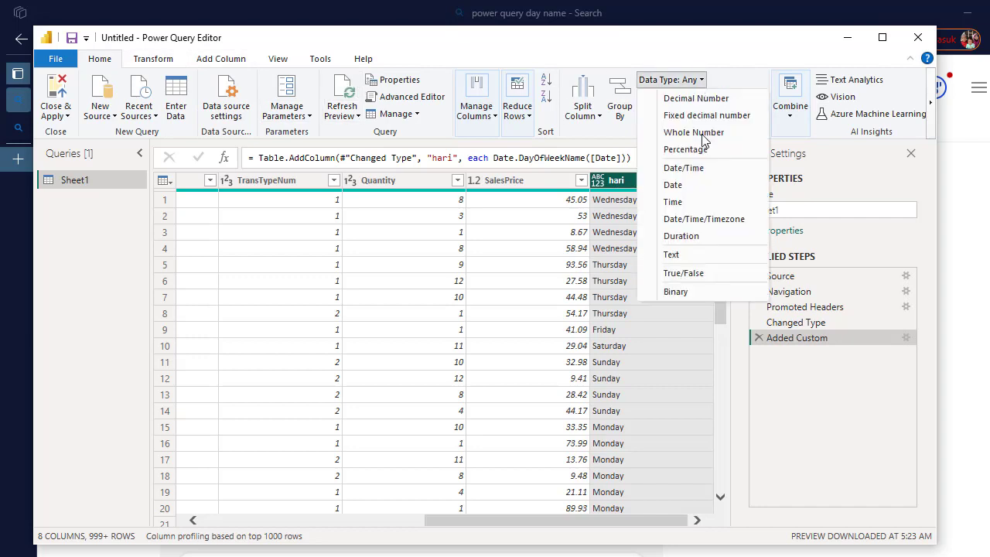
click(685, 253)
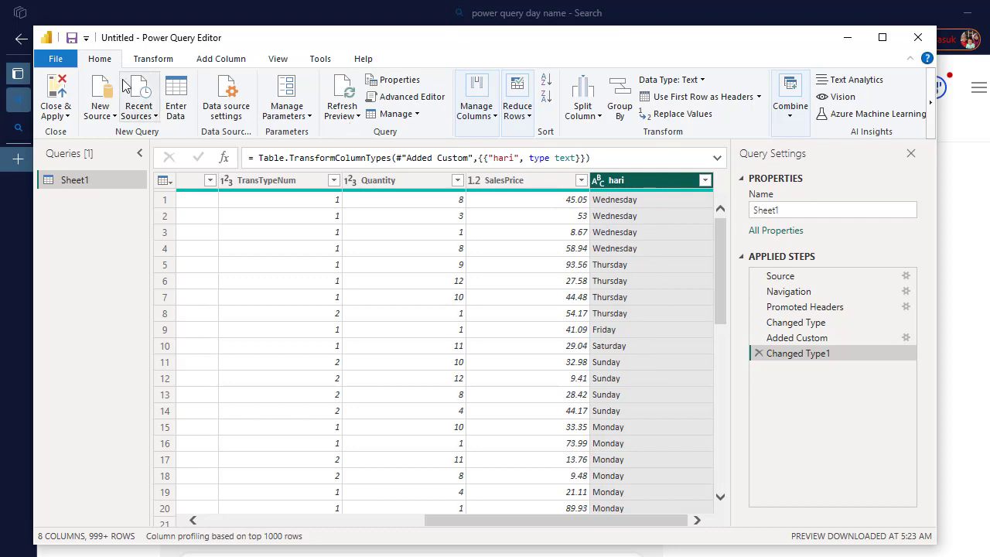
- Close Power Query Editor with its changes applied, and show the loaded Sheet1 data in table view
click(65, 94)
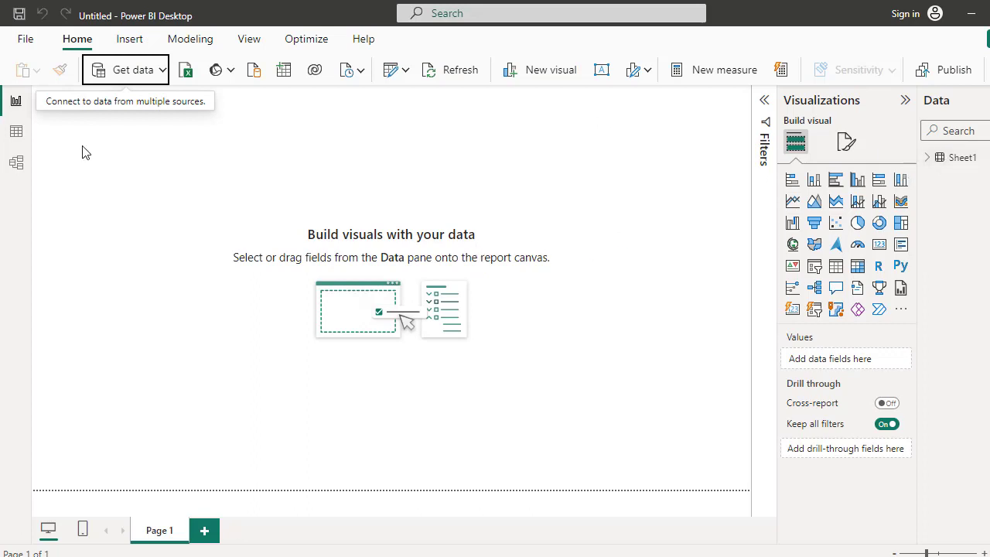
click(17, 133)
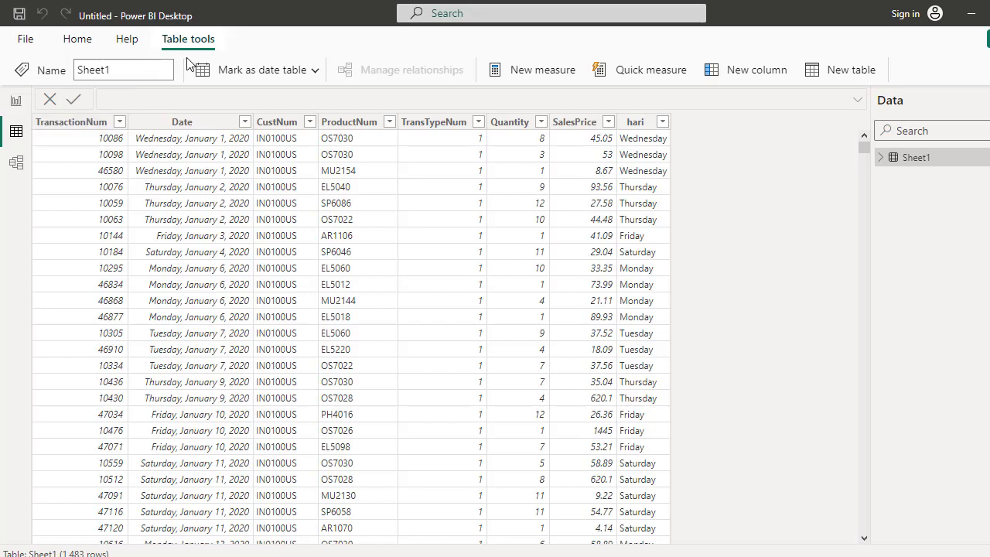
- Add a calculated column to Sheet1 with the DAX formula hariDAX = FORMAT(Sheet1[Date],"dddd")
click(738, 77)
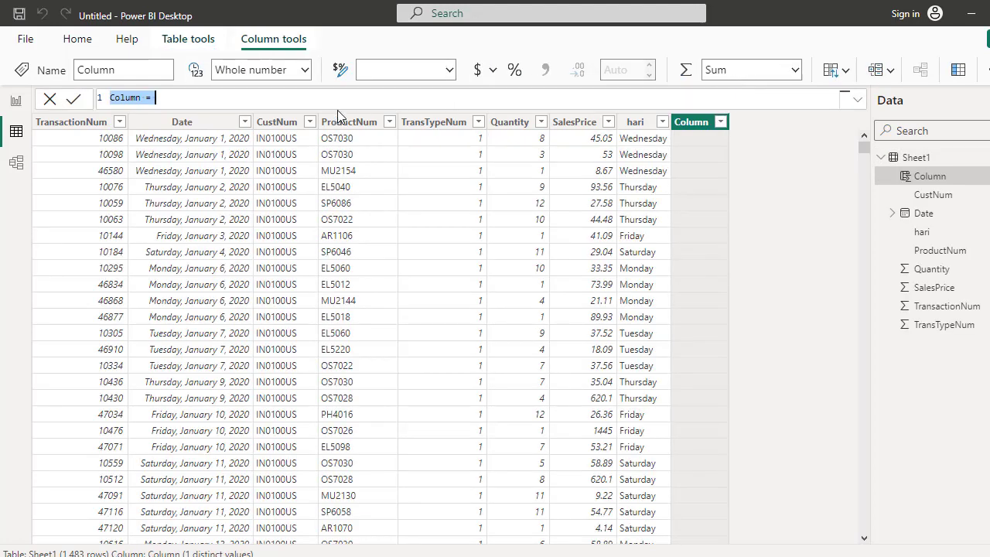
text(hari)
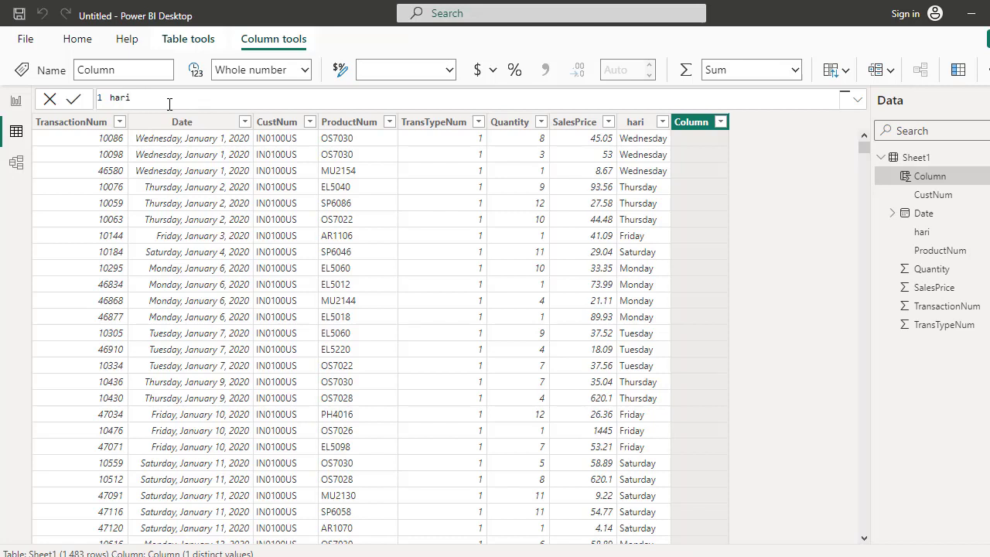
text(DAX = for)
key(Tab)
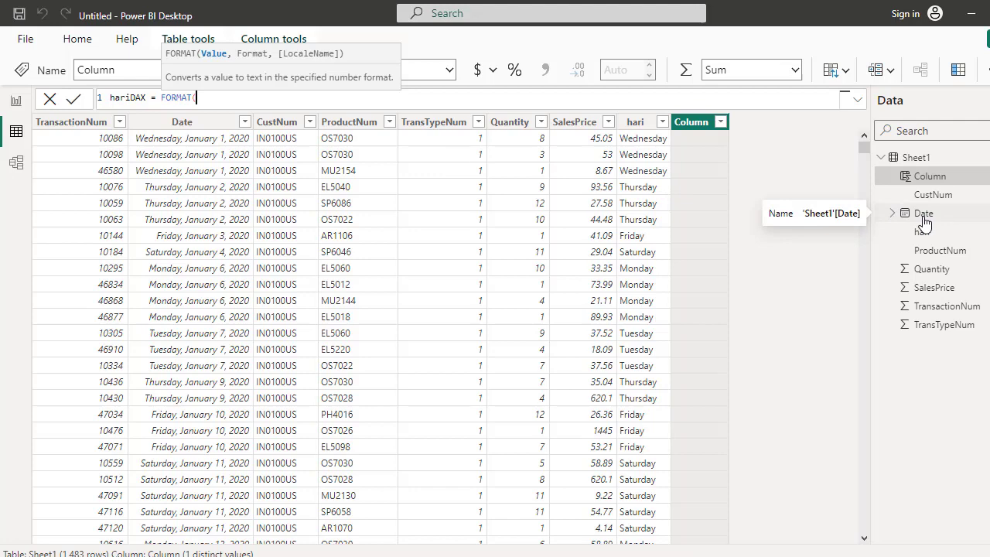
text(Sh)
key(Down)
key(Down)
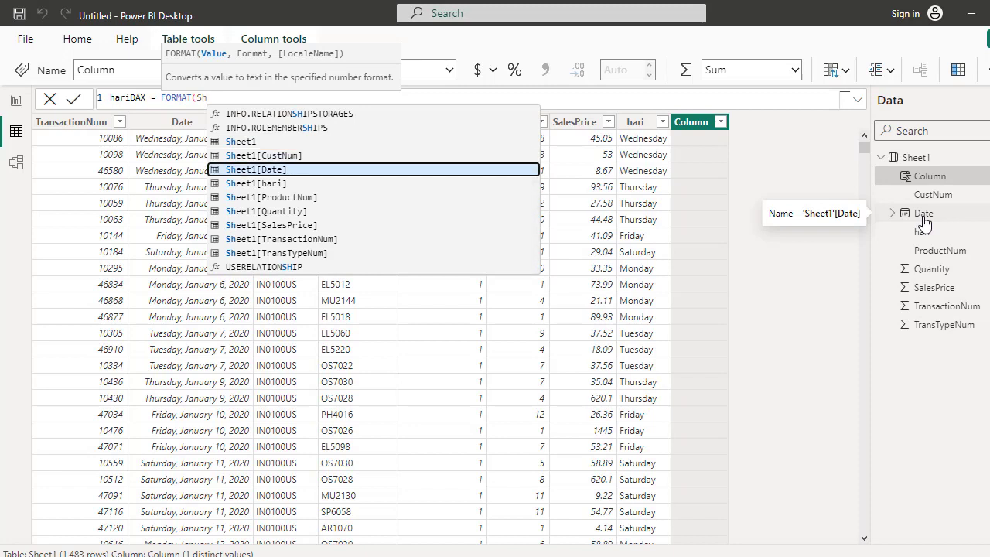
key(Tab)
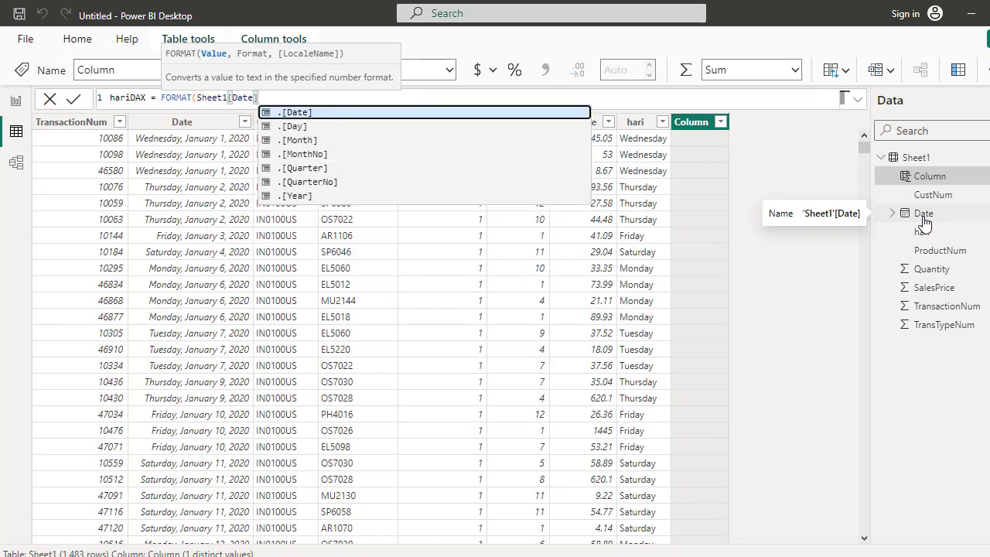
text(,")
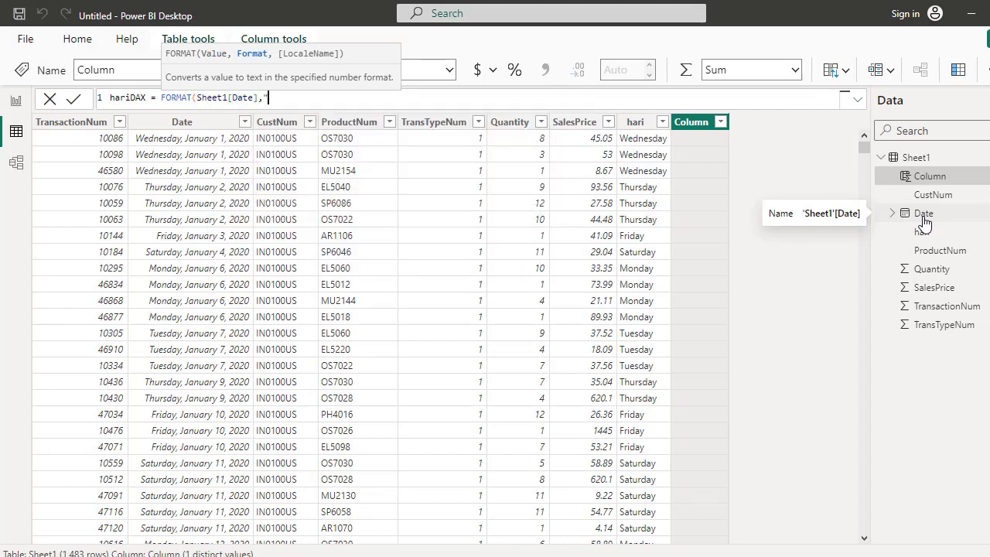
text(dddd"))
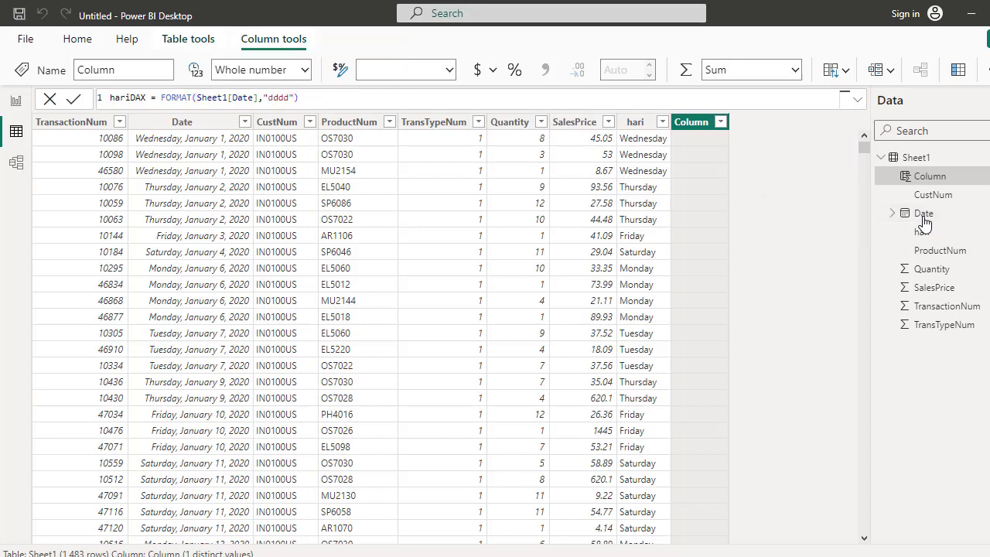
key(Return)
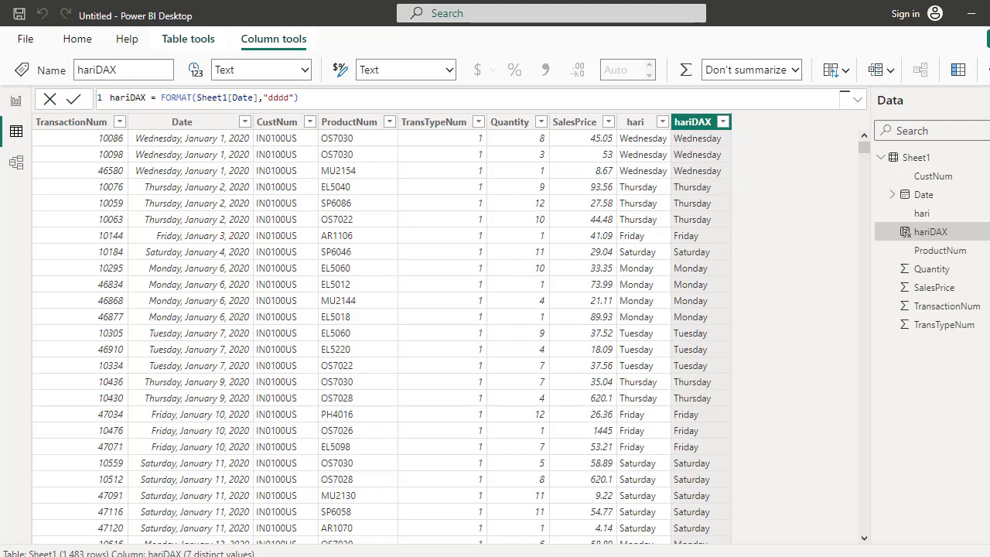
- Review the source data of rawdata1.xlsx in Excel, and return to the report view in Power BI Desktop
mouse_move(696, 556)
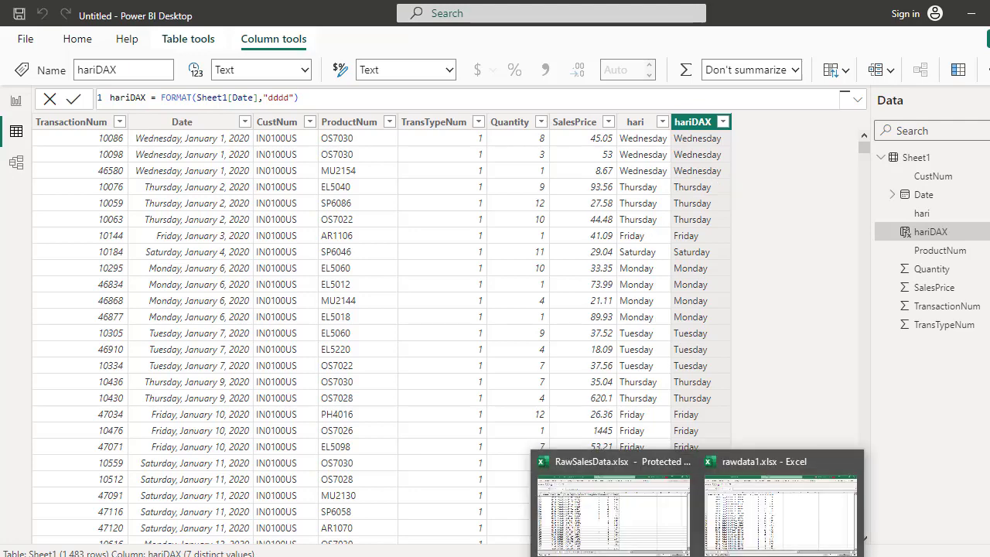
click(749, 529)
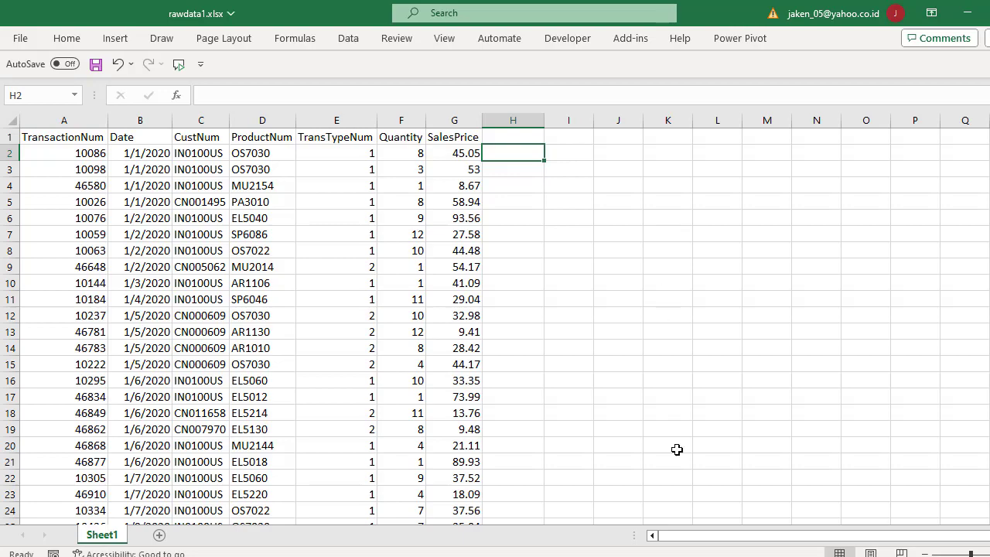
key(alt+Tab)
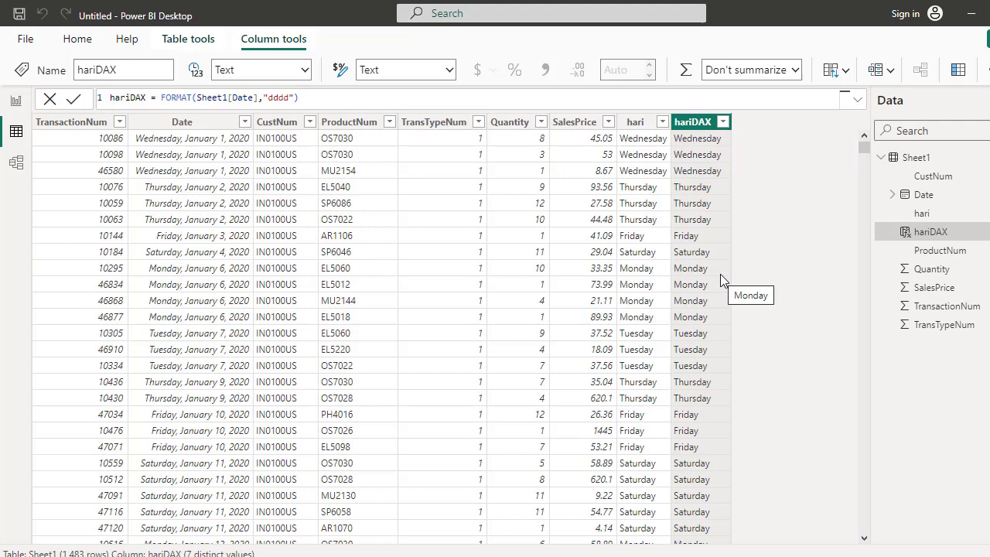
click(15, 100)
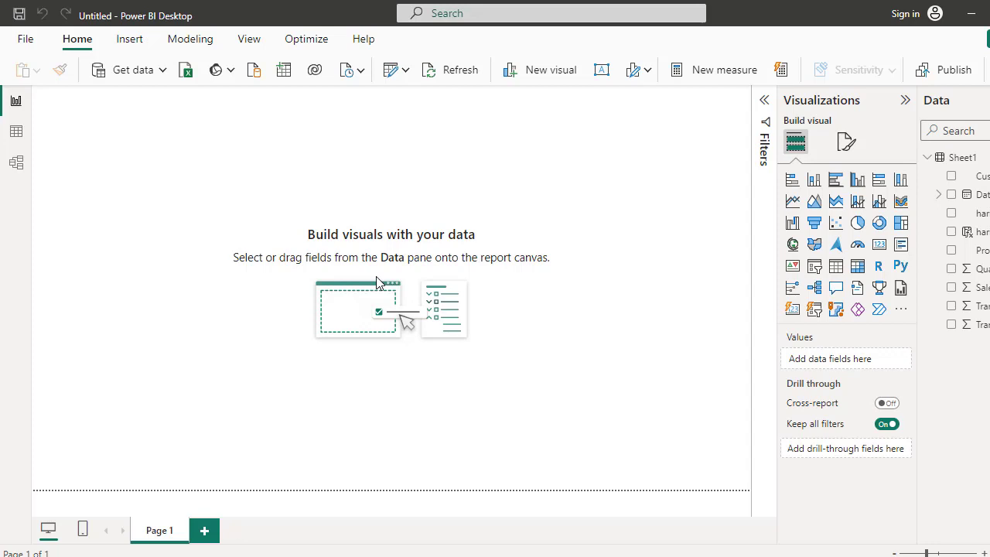
click(696, 556)
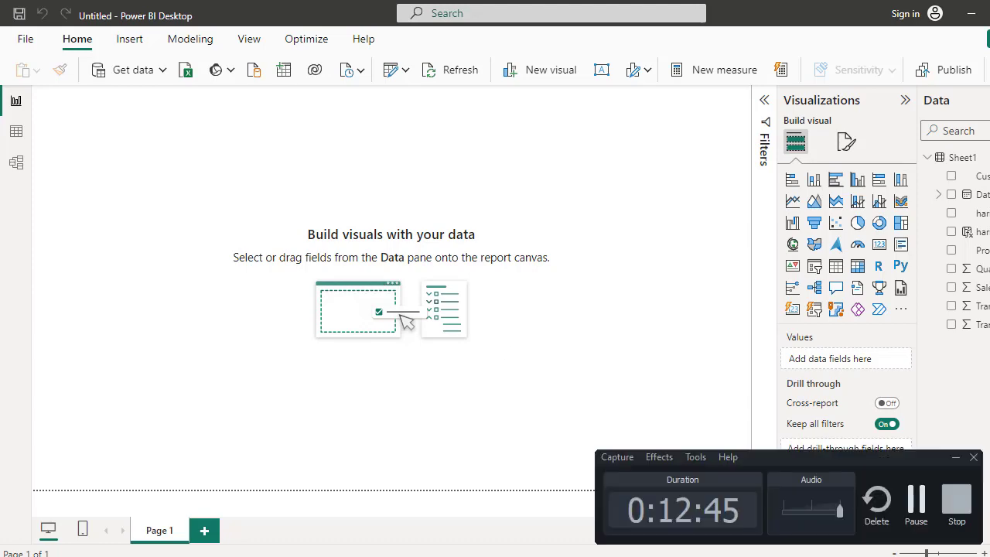